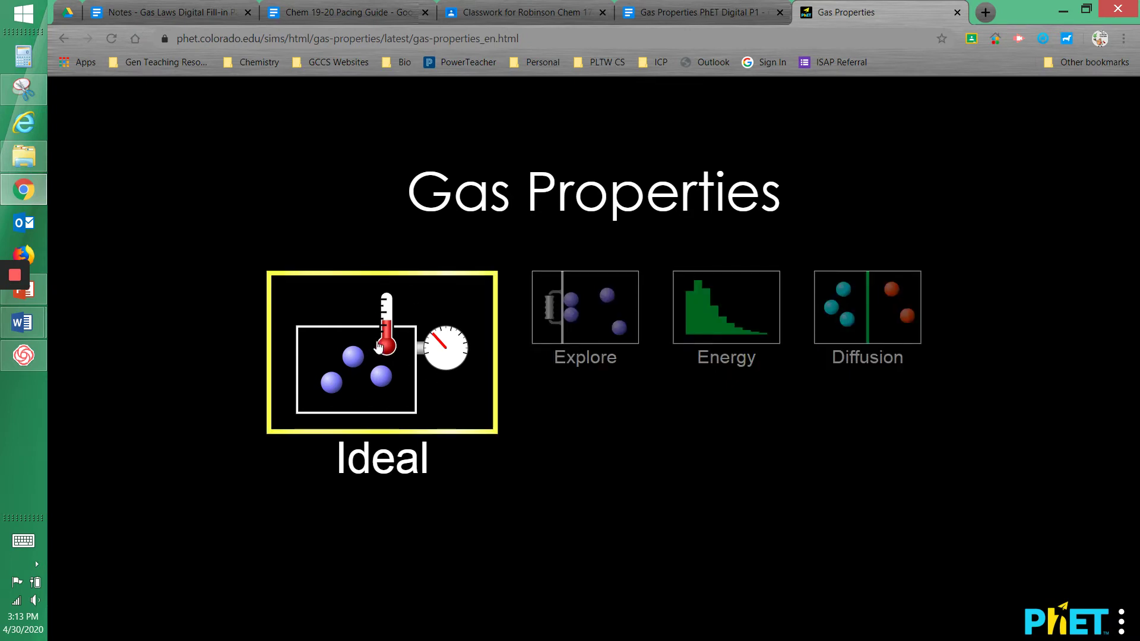
Open the Ideal screen and resize the empty container by dragging its left wall.
left_click(379, 346)
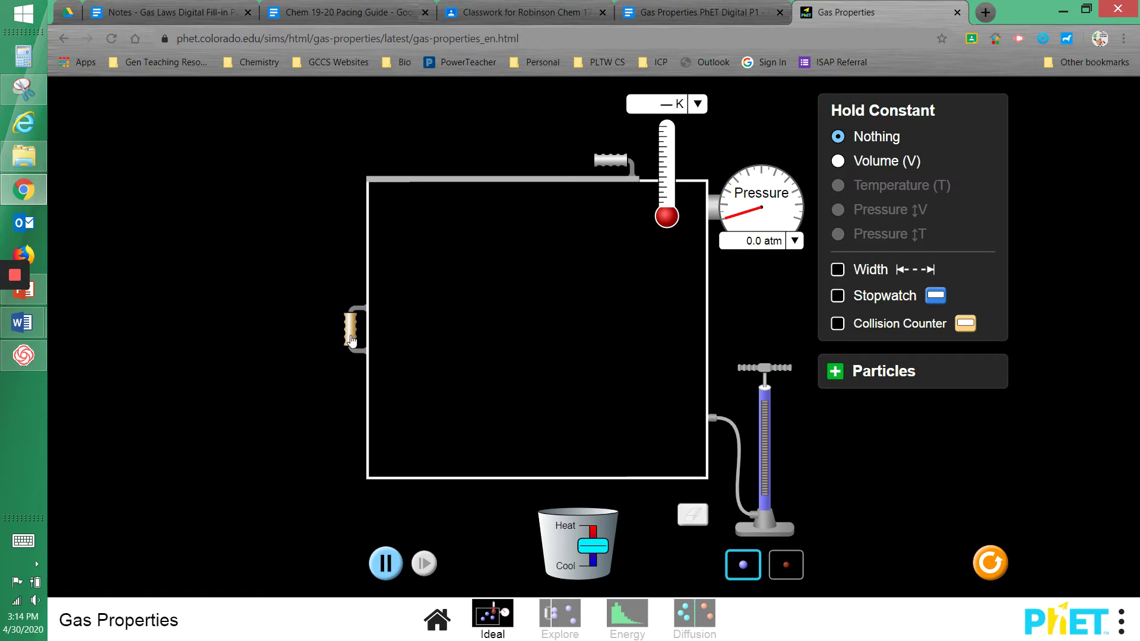
mouse_move(352, 331)
left_mouse_down()
mouse_move(398, 337)
mouse_move(325, 332)
mouse_move(400, 335)
mouse_move(324, 334)
mouse_move(397, 339)
mouse_move(340, 331)
left_mouse_up()
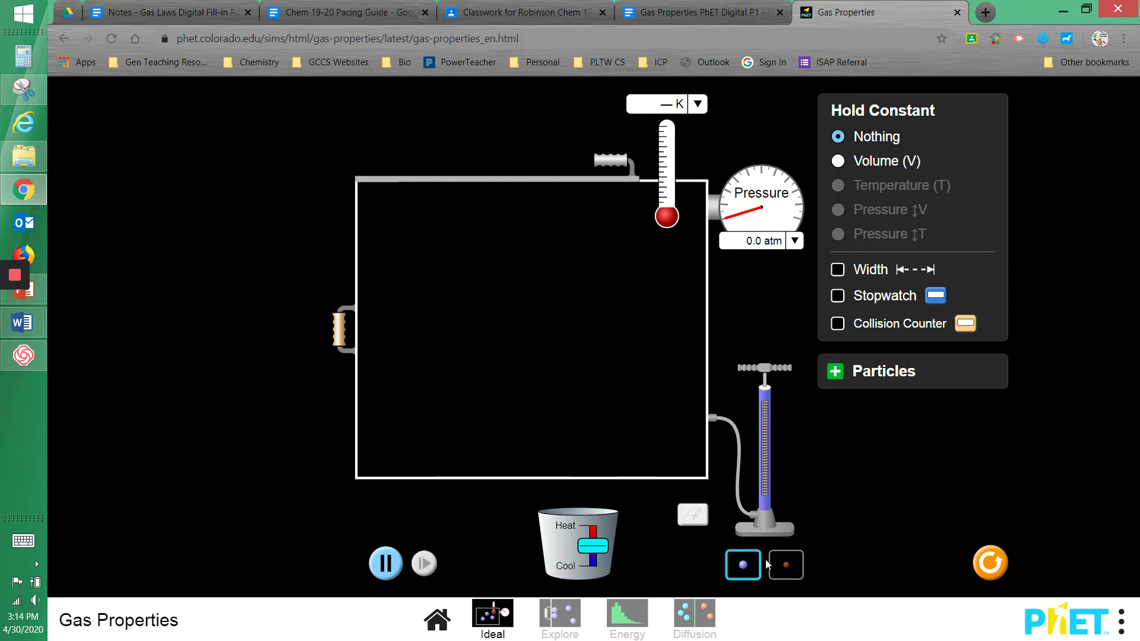
Reset All to return the simulation to its starting state.
left_click(997, 569)
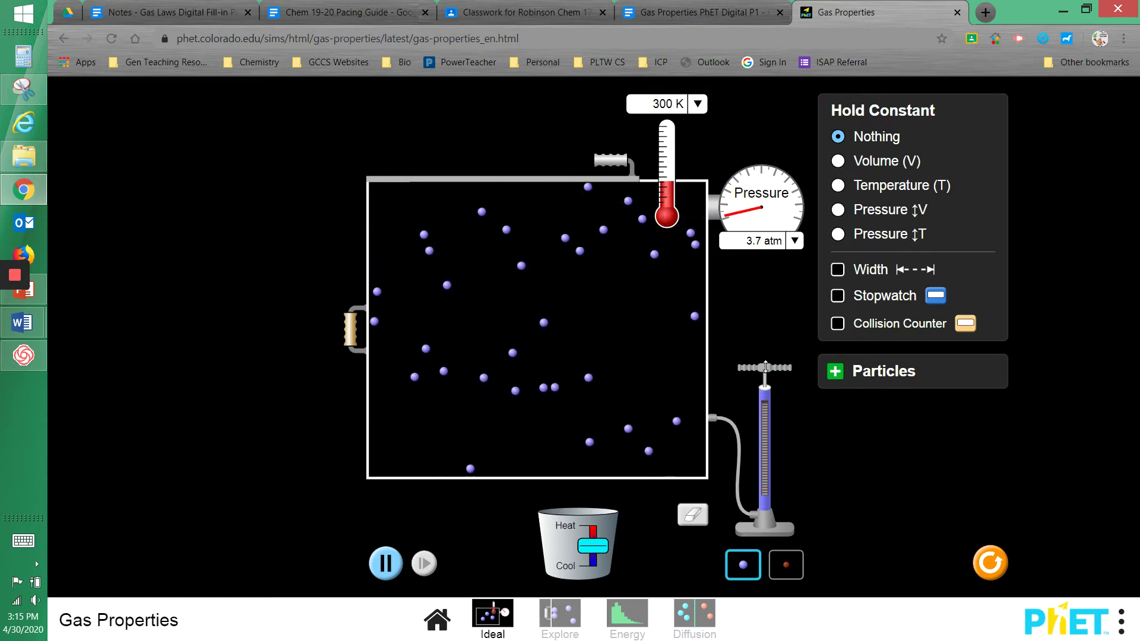
Pump in more heavy particles and slide the lid open, with pressure near 6.5 atm.
left_click_drag(764, 355, 765, 366)
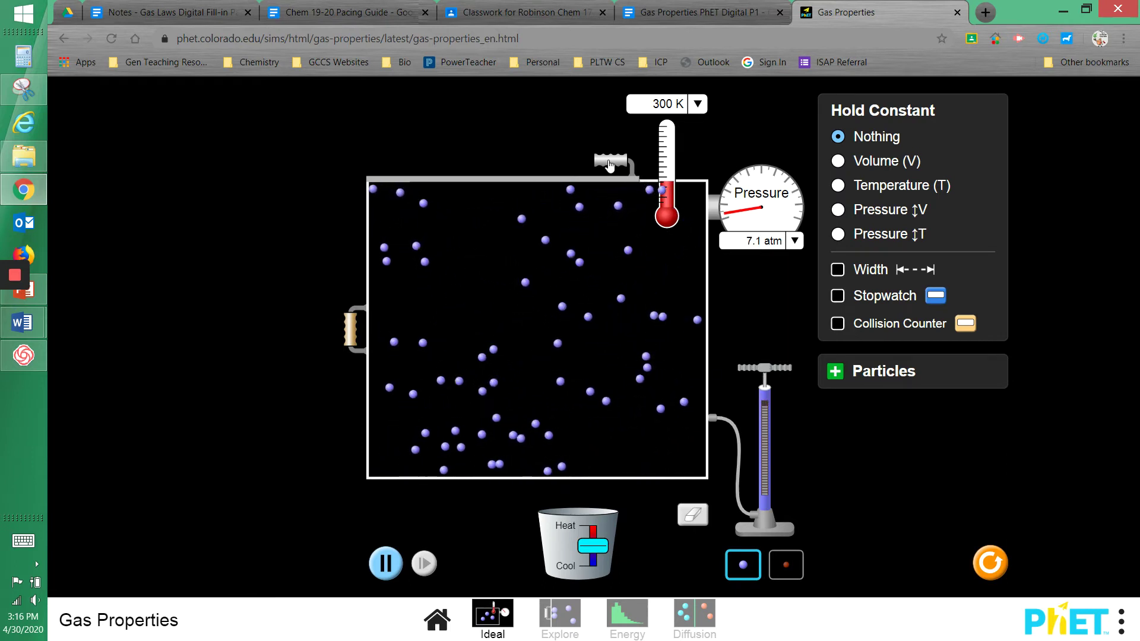
left_click_drag(610, 166, 661, 189)
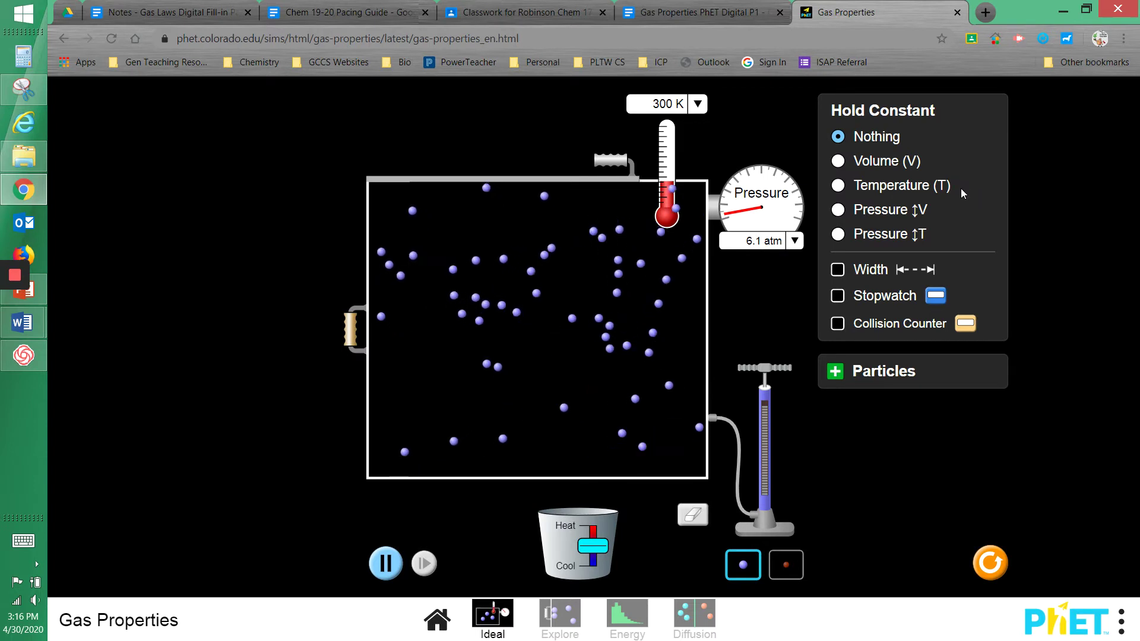
Hold constant Volume, then Temperature, then Pressure ↕V in turn.
left_click(838, 161)
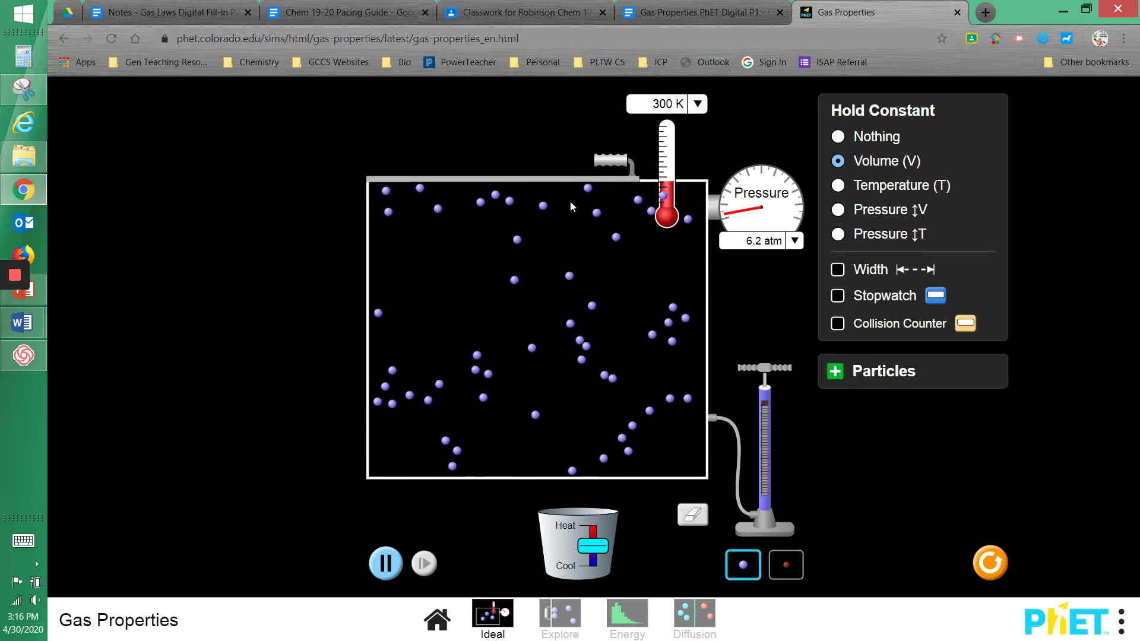
left_click(838, 187)
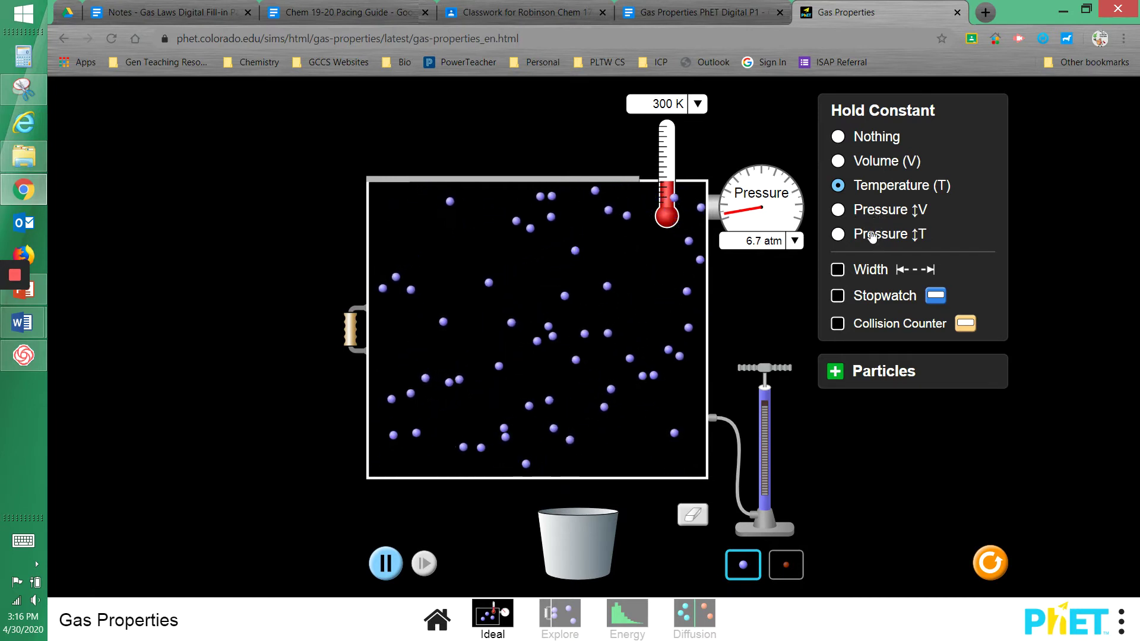
left_click(838, 212)
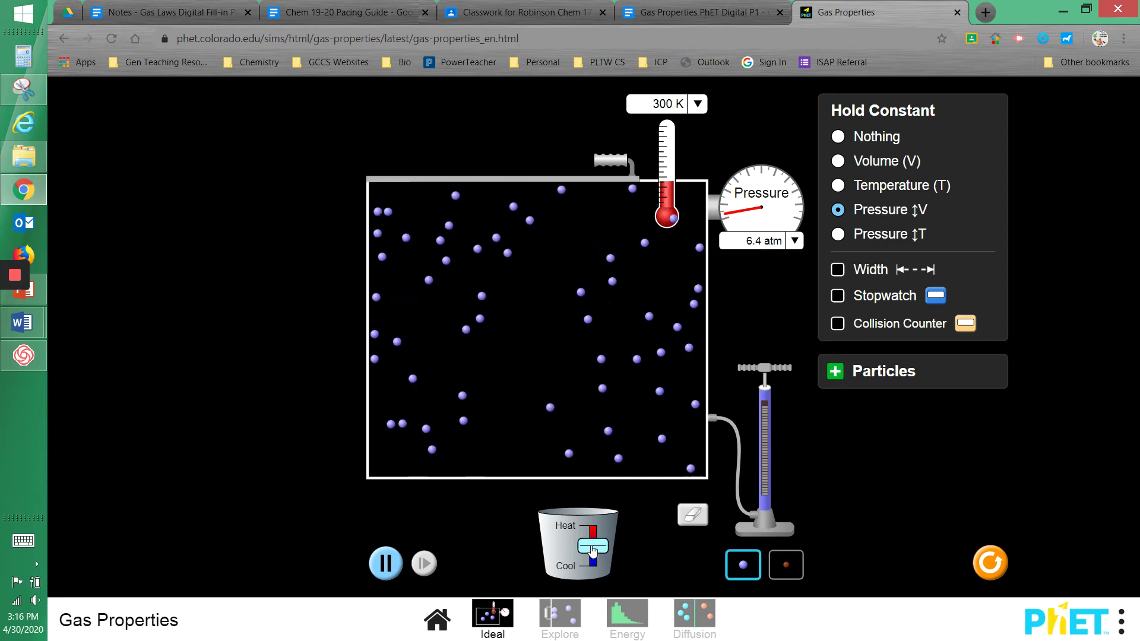
Heat the gas to 308 K, try Pressure ↕T, then hold Nothing constant.
mouse_move(593, 551)
left_mouse_down()
mouse_move(593, 527)
mouse_move(594, 557)
left_mouse_up()
left_click_drag(596, 573, 452, 416)
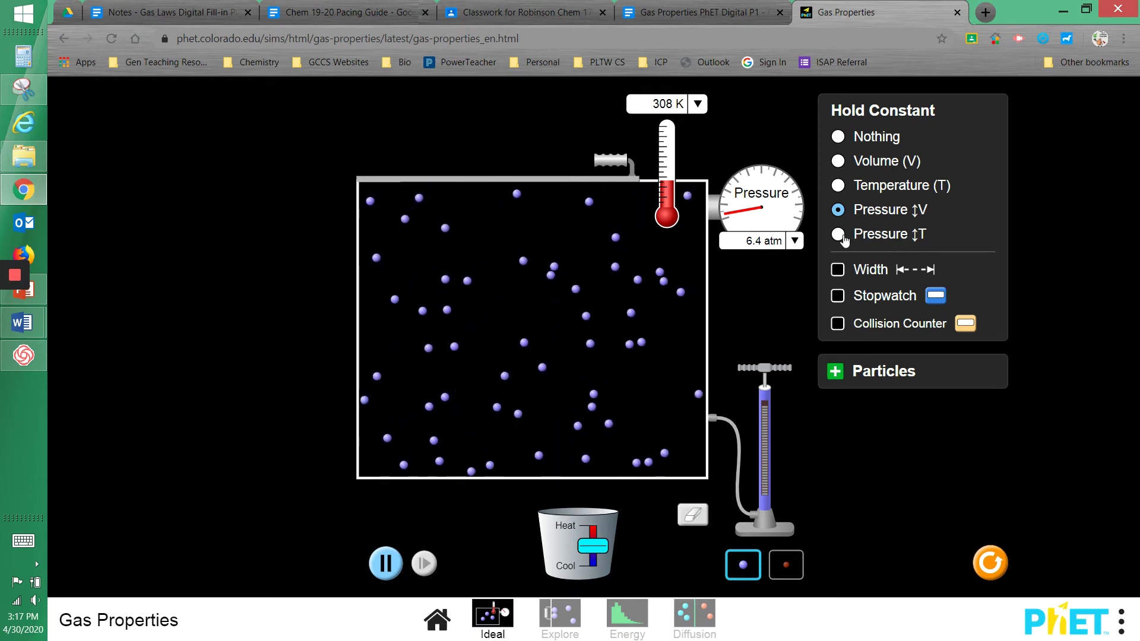
left_click(871, 238)
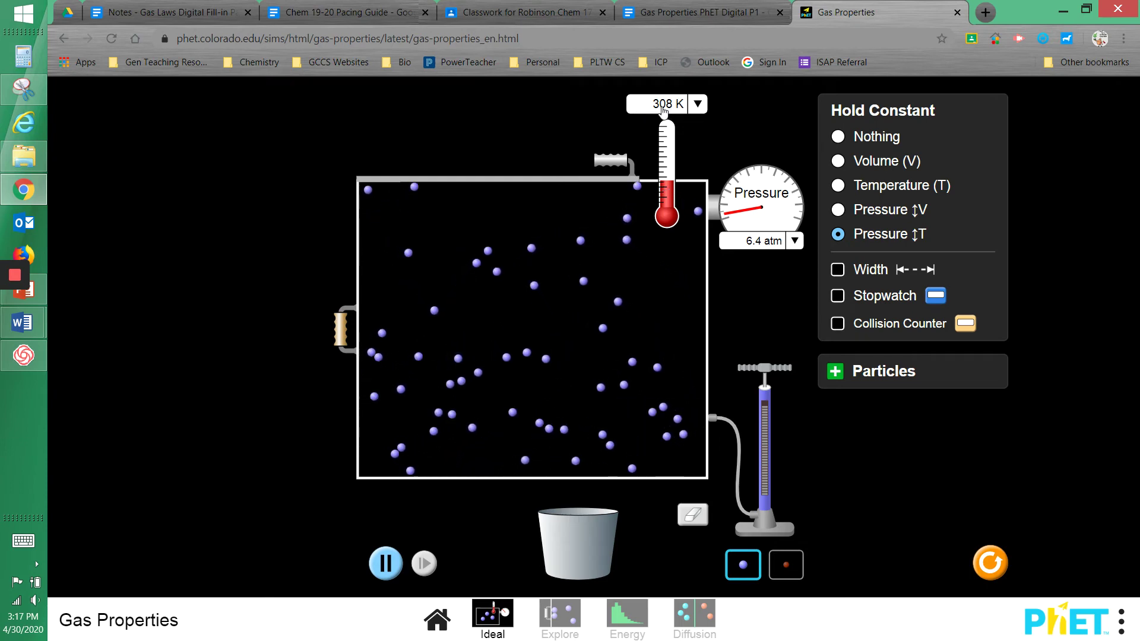
left_click(837, 136)
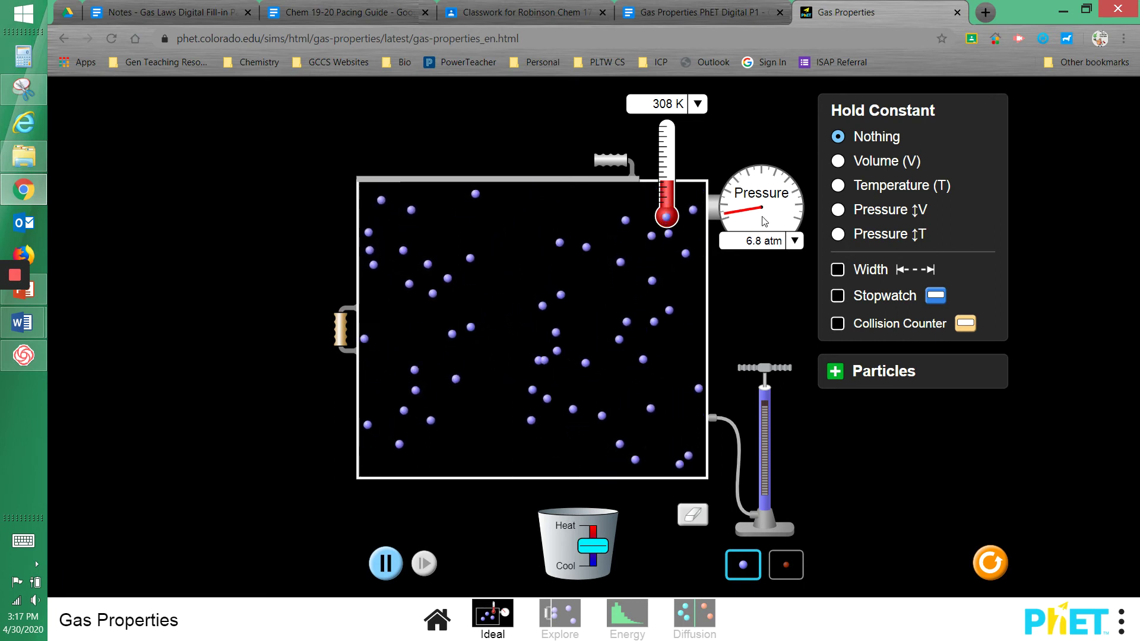
Show the 10.3 nm container width and the stopwatch, and start the stopwatch.
left_click(838, 269)
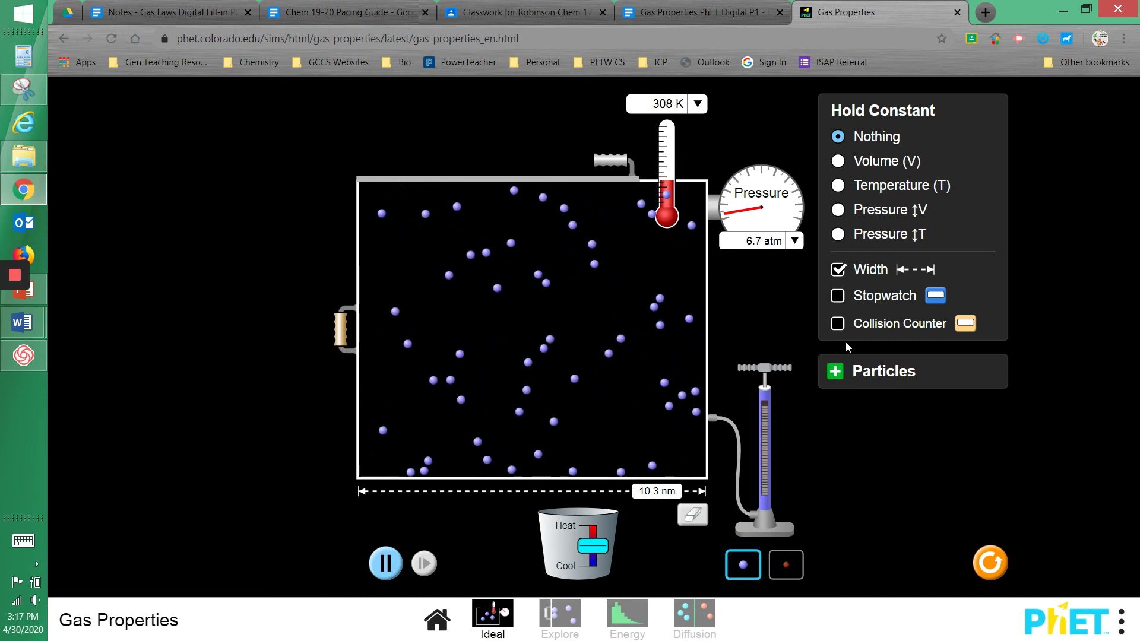
left_click(837, 296)
left_click(425, 134)
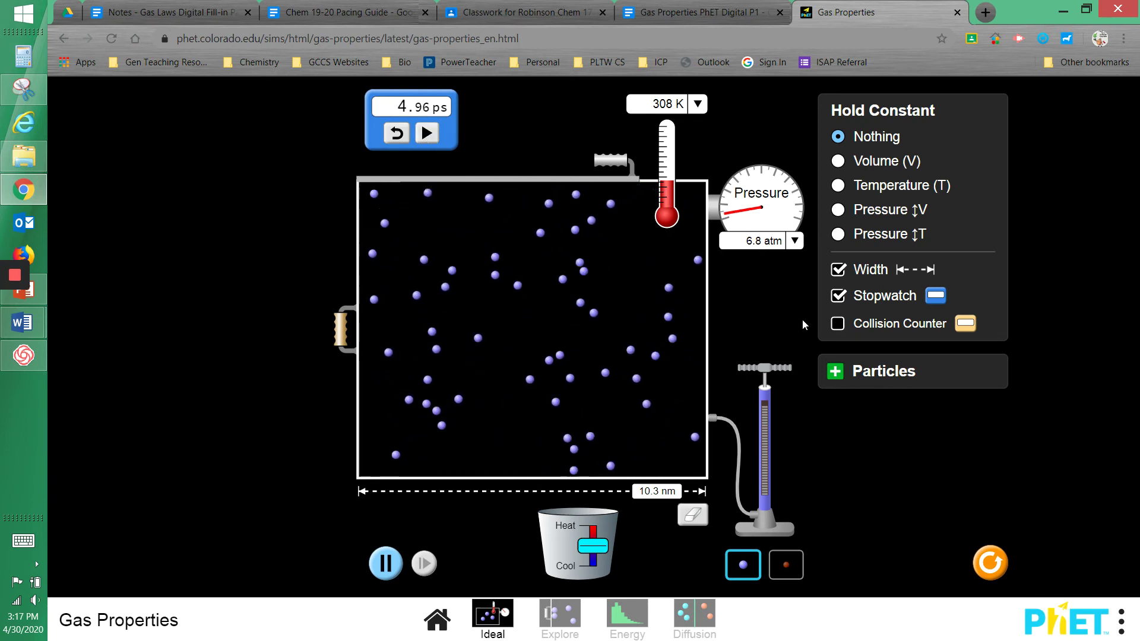
Show the wall collision counter, start it, then reset its count to 0.
left_click(963, 325)
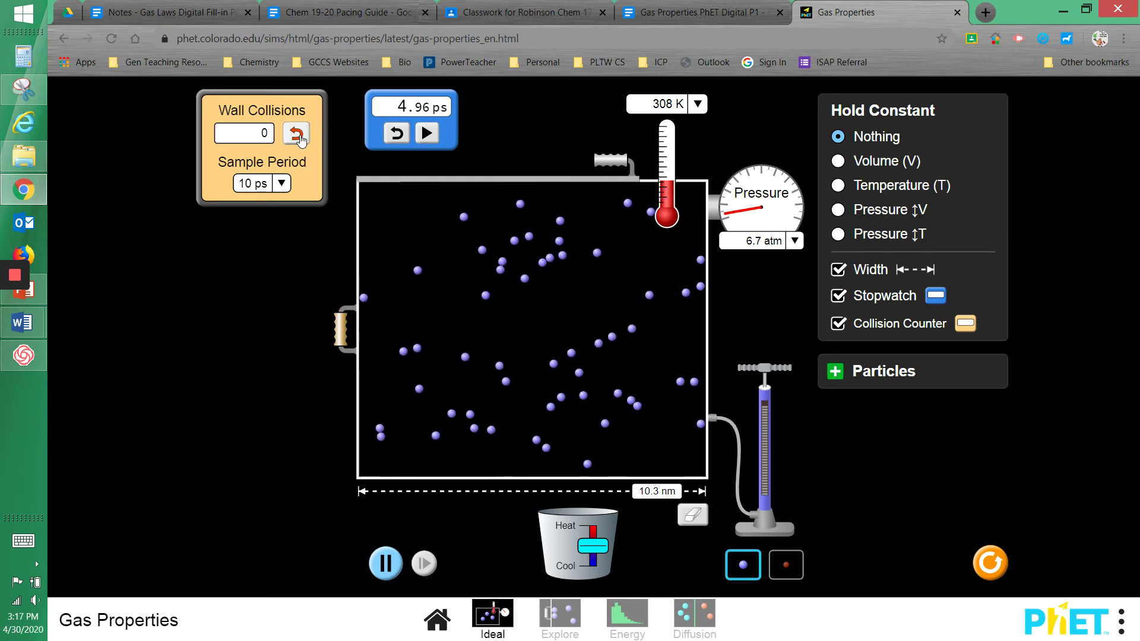
left_click(301, 137)
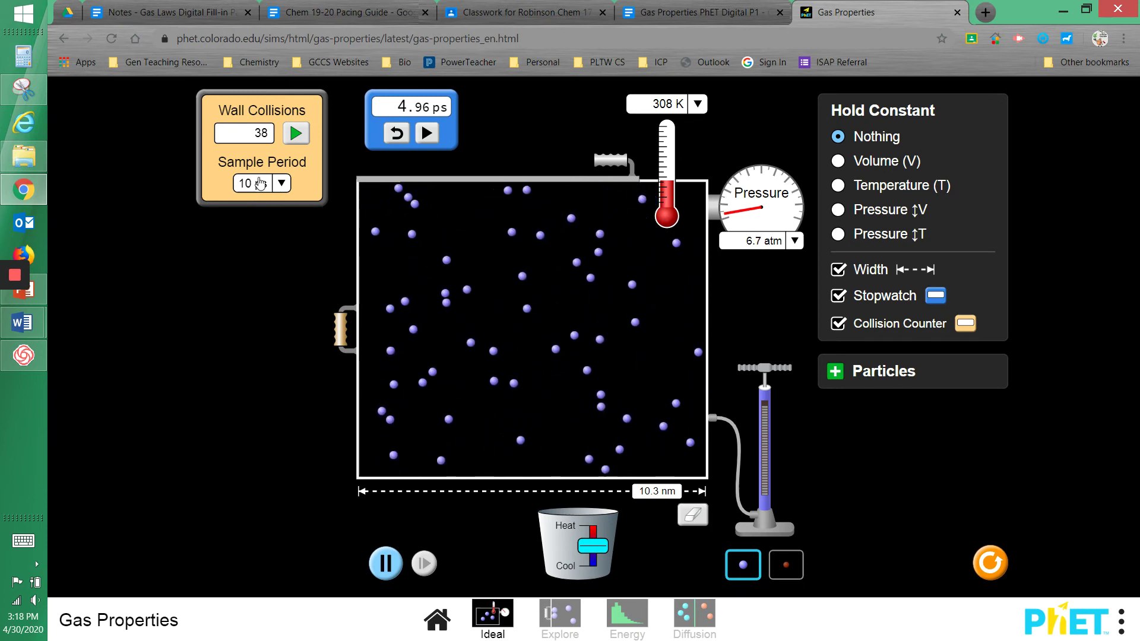
left_click(296, 135)
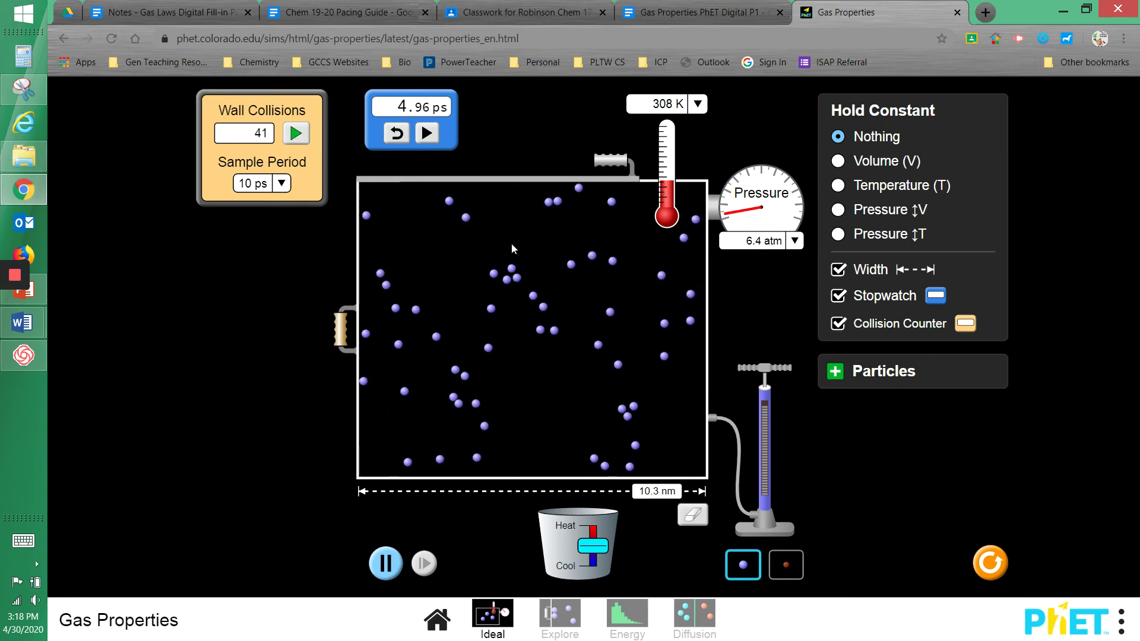
left_click(296, 136)
left_click(295, 135)
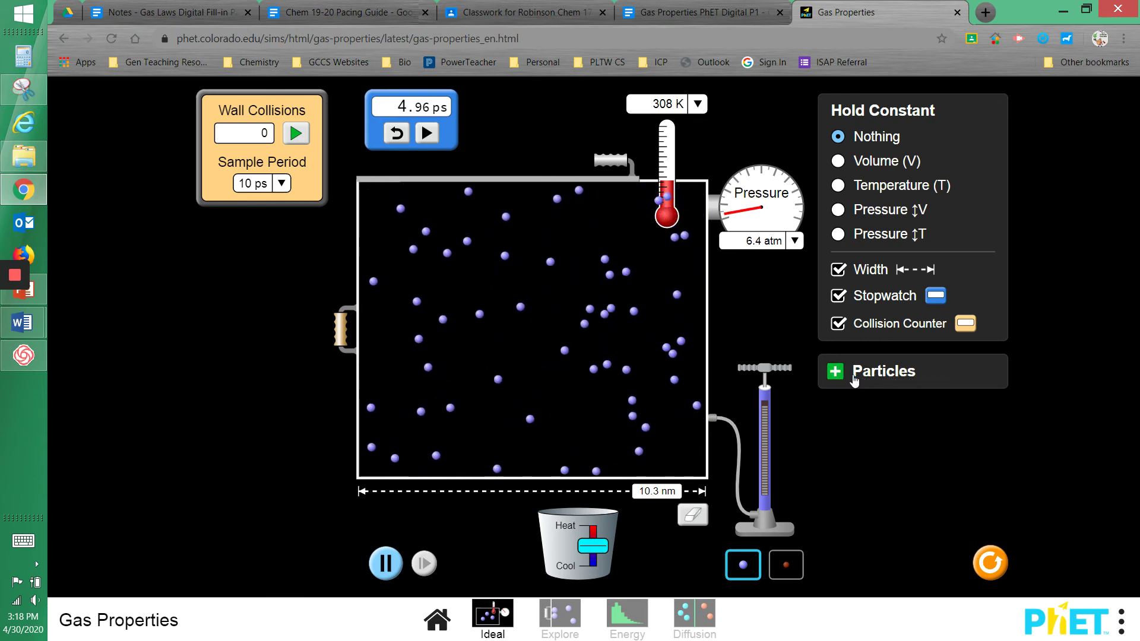
Pump 23 light particles into the container alongside the 55 heavy ones.
left_click(855, 376)
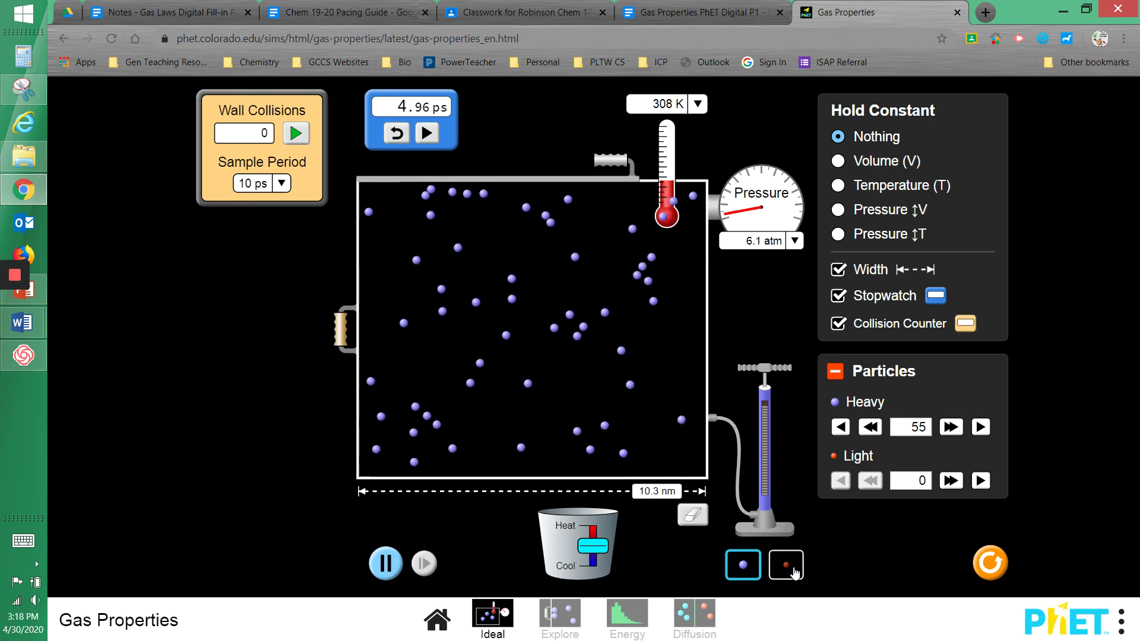
left_click(787, 571)
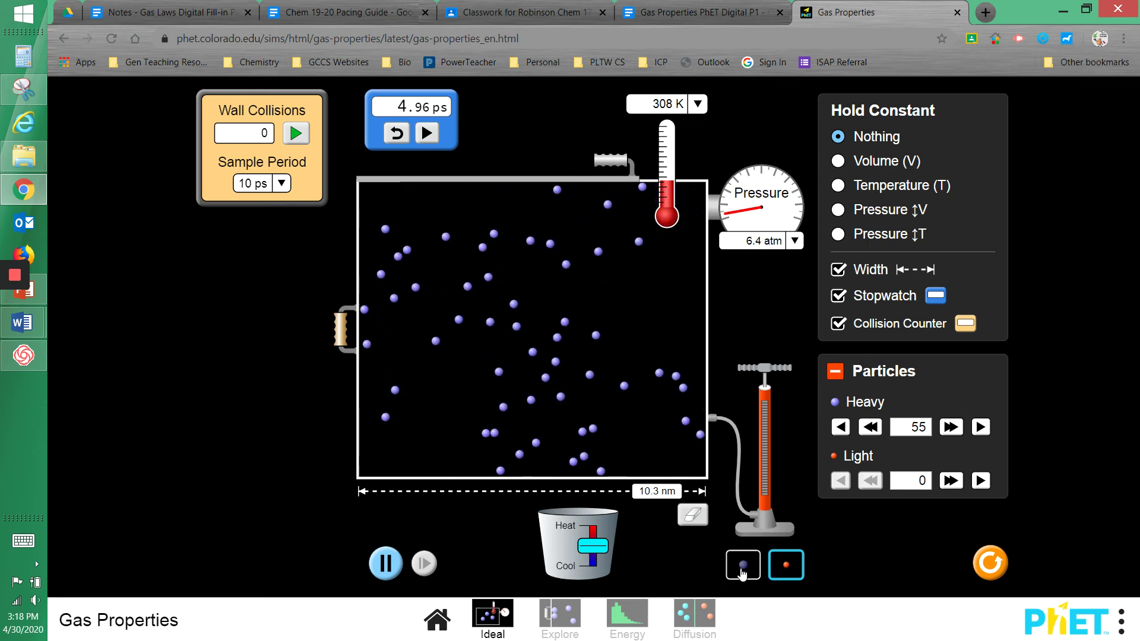
left_click(742, 571)
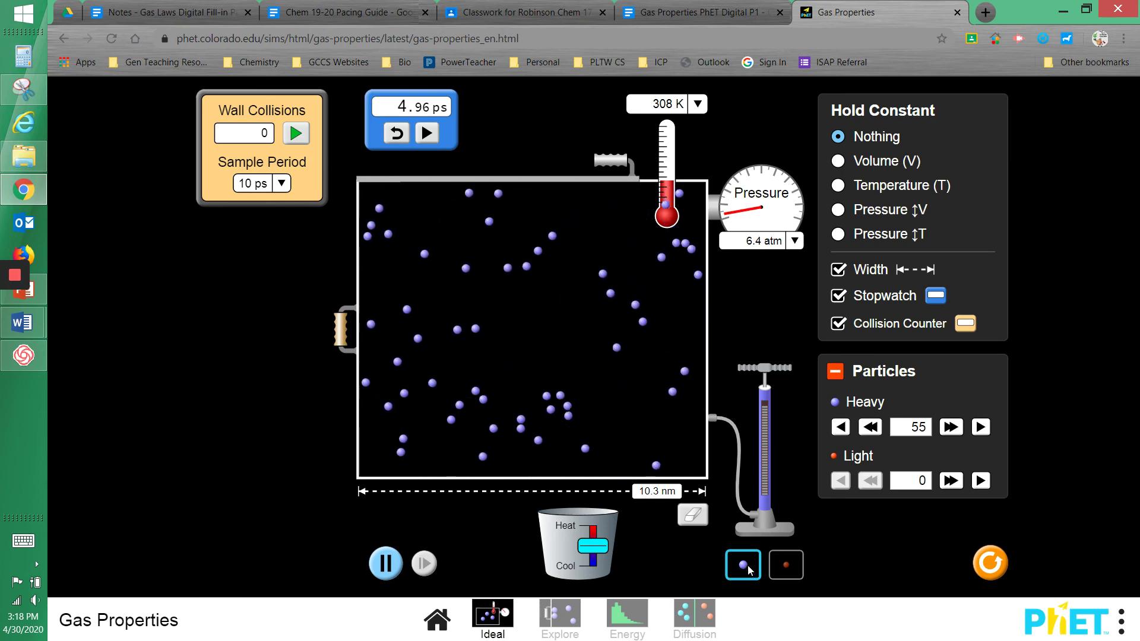
left_click(784, 569)
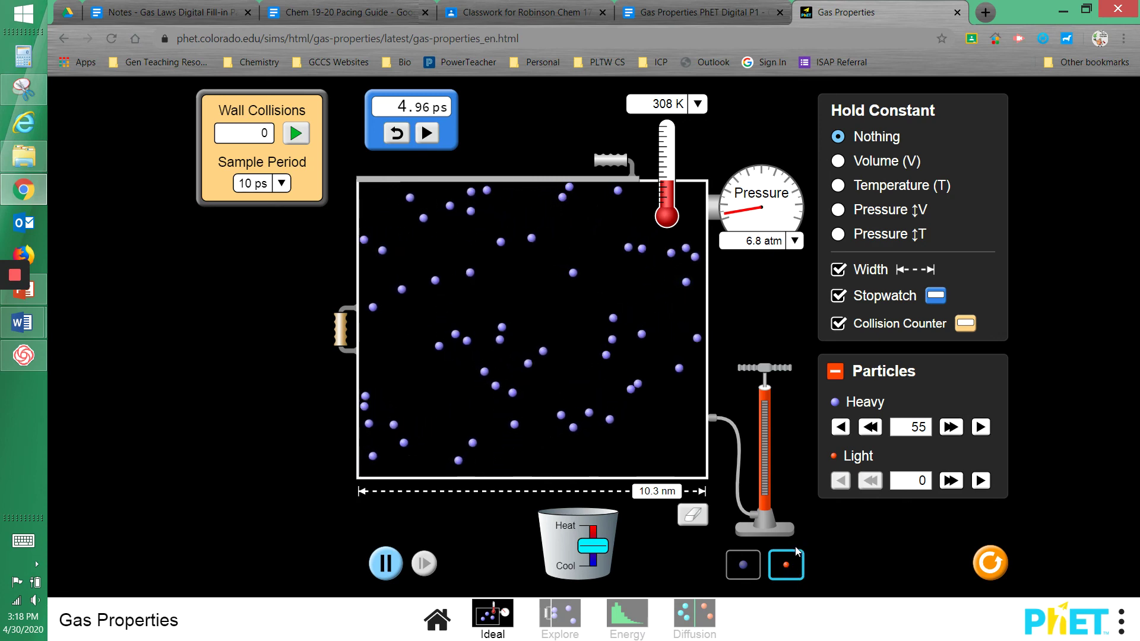
mouse_move(758, 369)
left_mouse_down()
mouse_move(757, 330)
mouse_move(764, 368)
left_mouse_up()
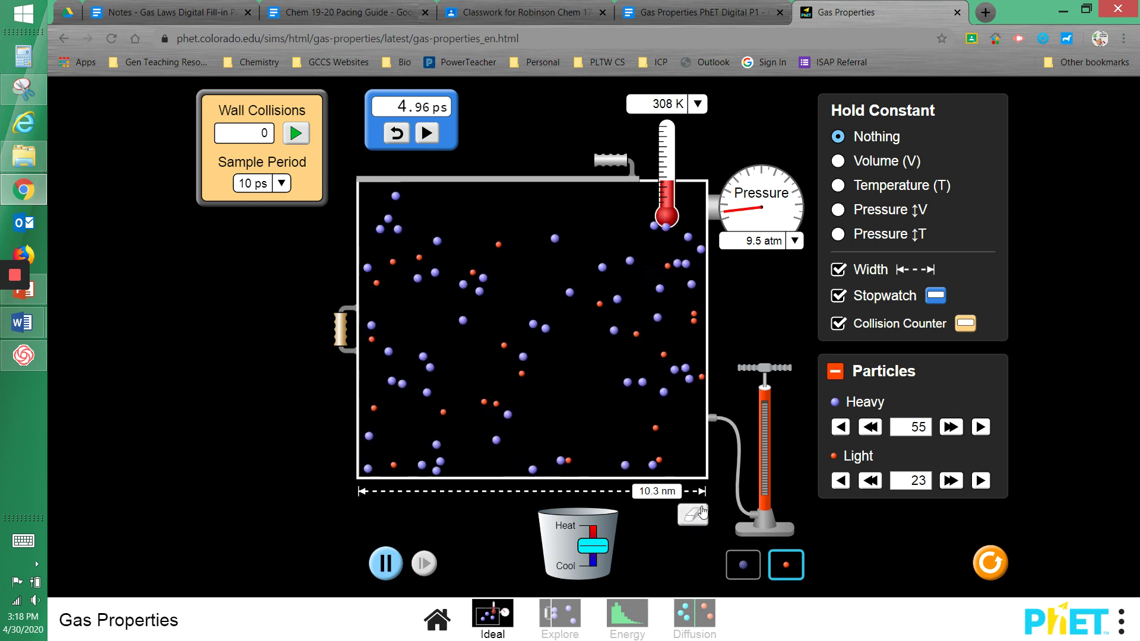
Erase all particles, pump in light and heavy particles again, then Reset All.
left_click(692, 515)
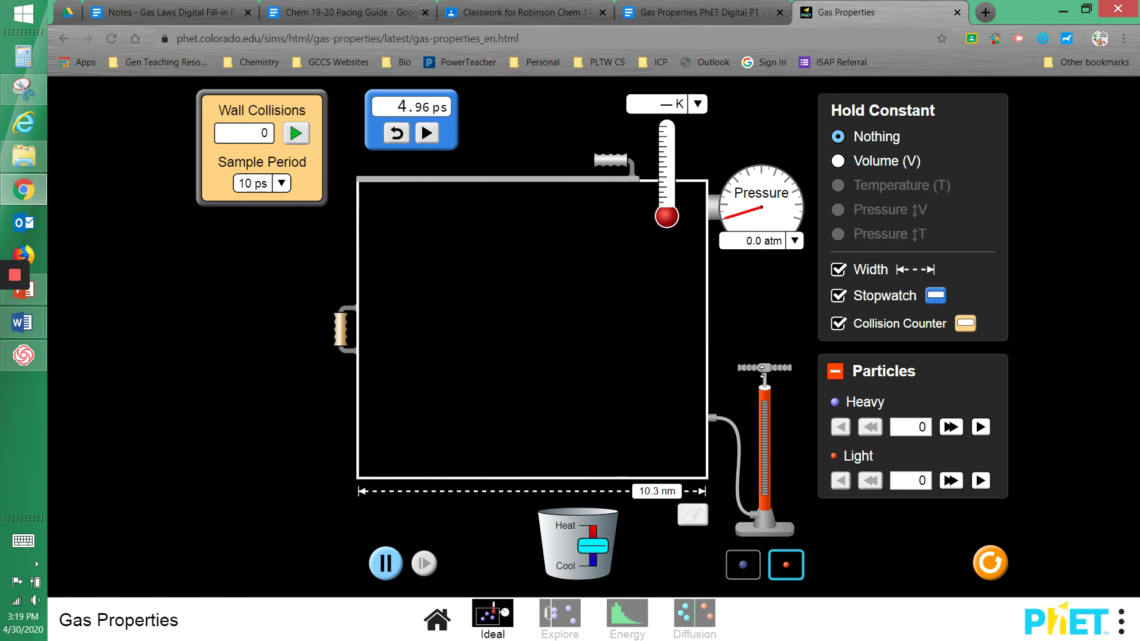
left_click_drag(774, 358, 766, 374)
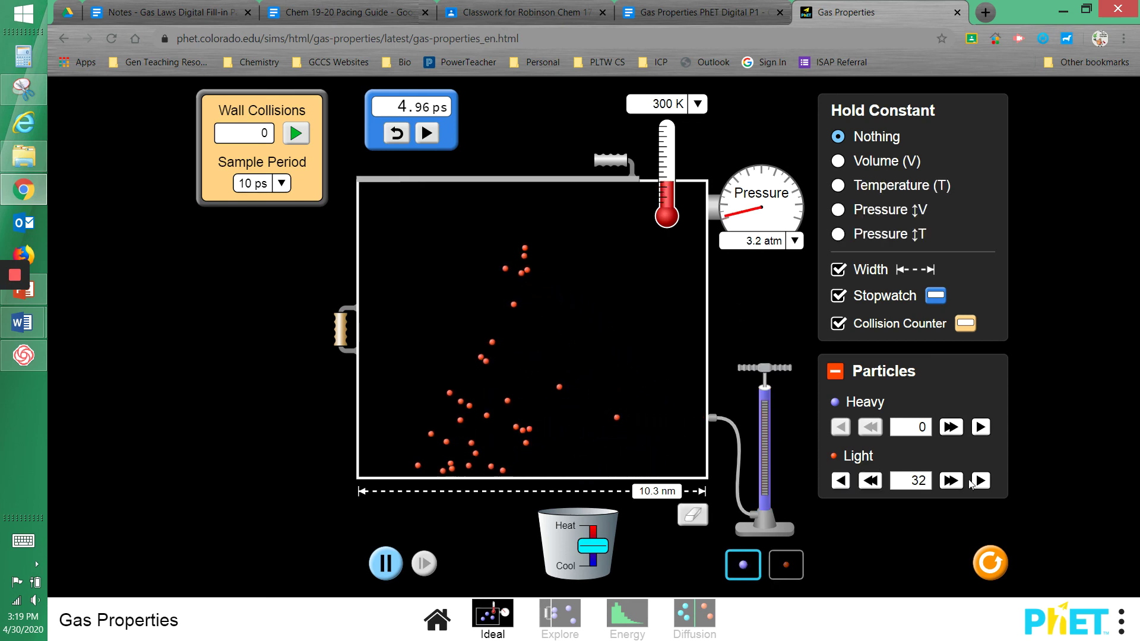
left_click(743, 565)
mouse_move(766, 366)
left_mouse_down()
mouse_move(766, 298)
mouse_move(766, 371)
left_mouse_up()
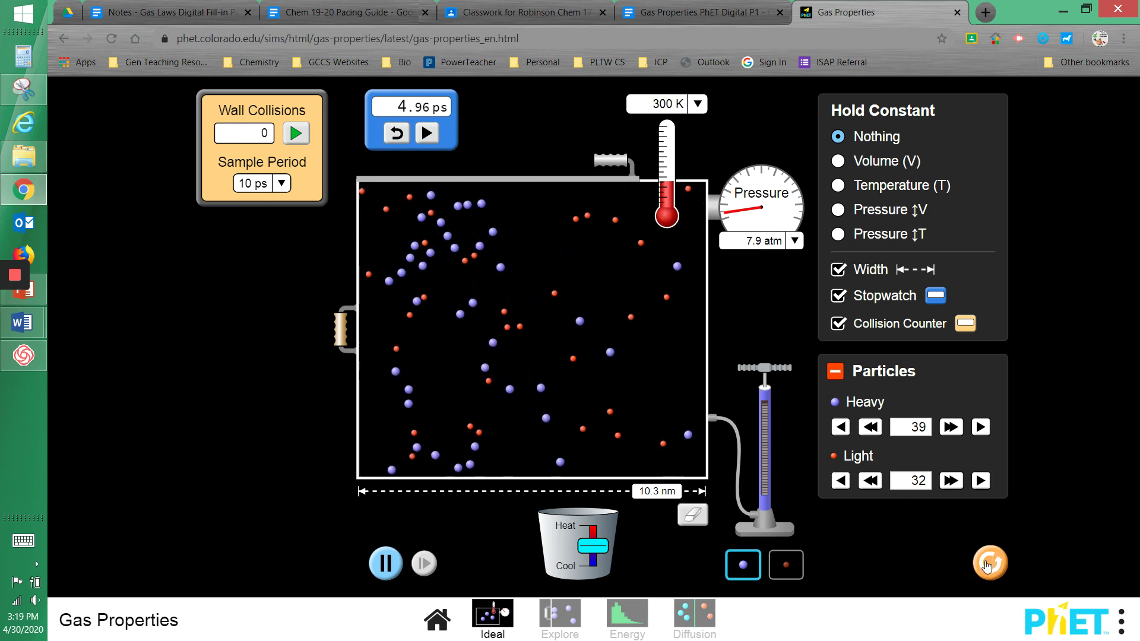
left_click(990, 564)
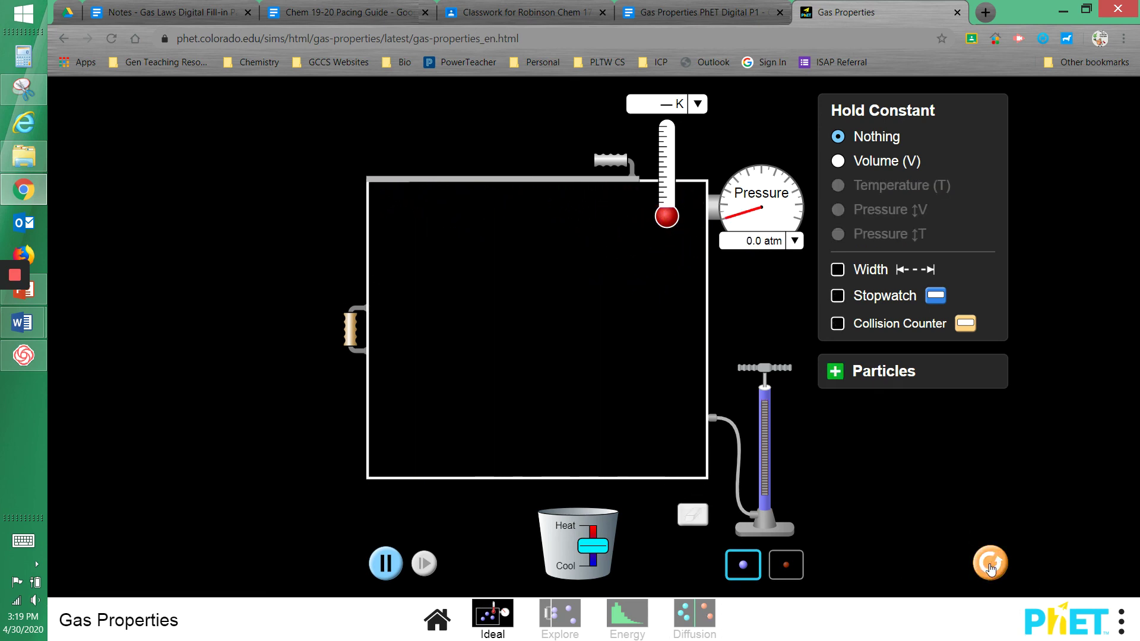